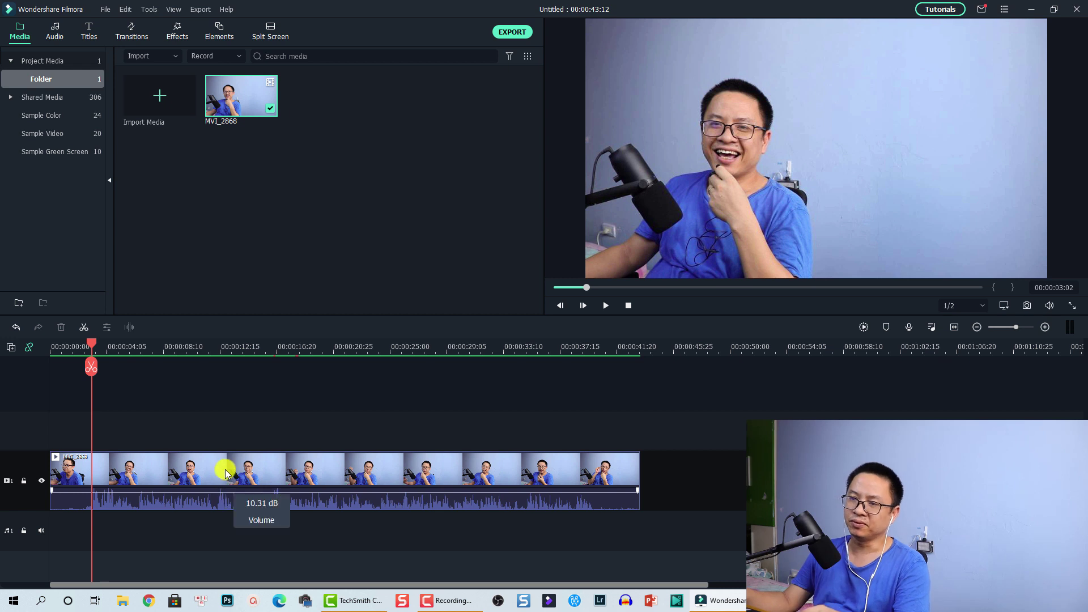
Lower the MVI_2868 clip's volume line from 10.31 dB toward 1.87 dB
click(236, 478)
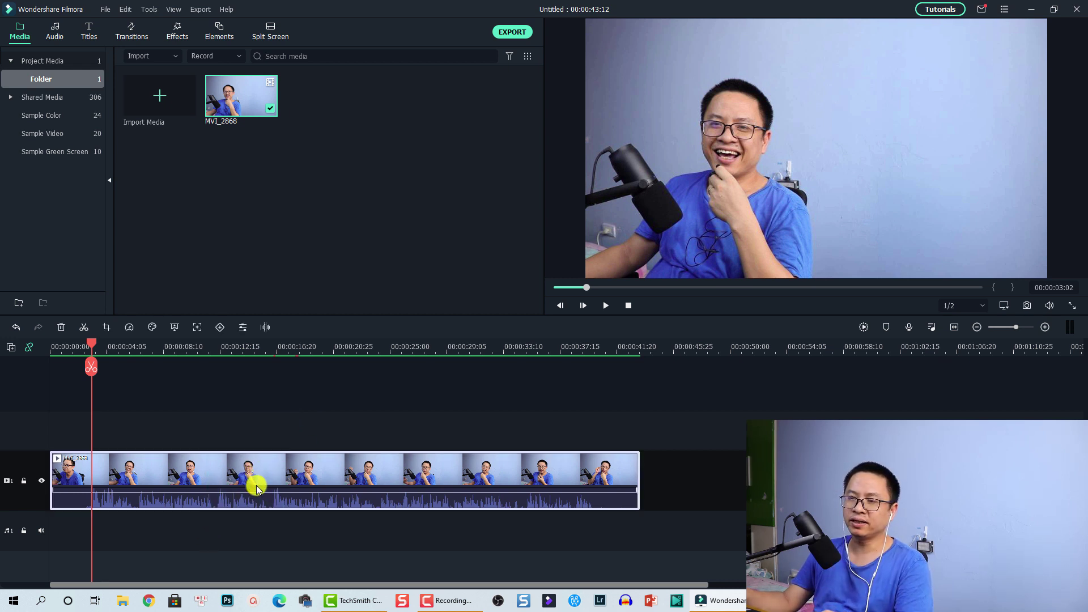
mouse_move(253, 496)
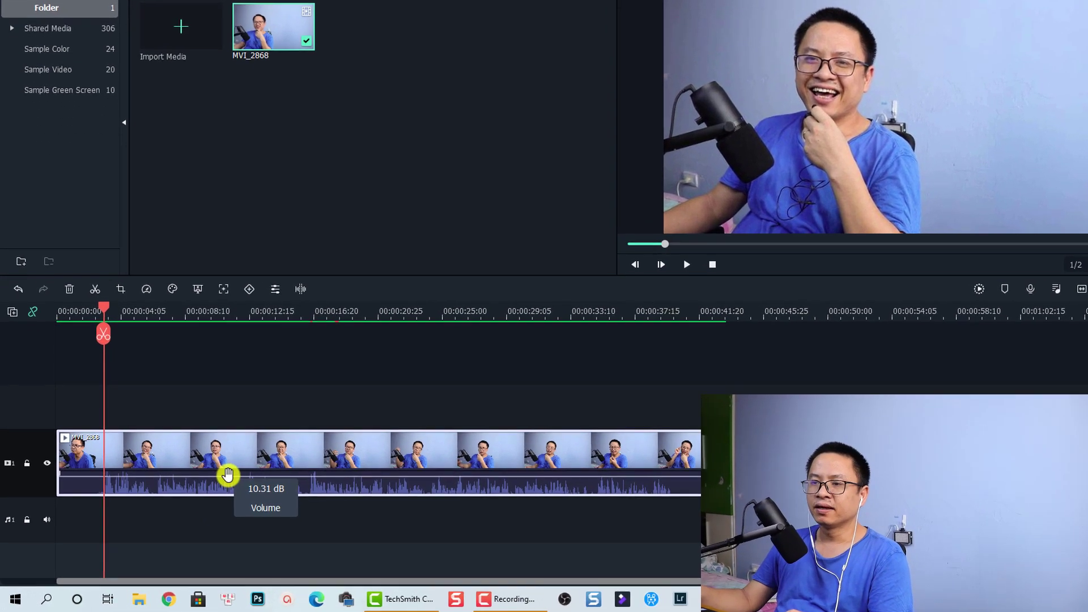
drag(228, 475, 271, 490)
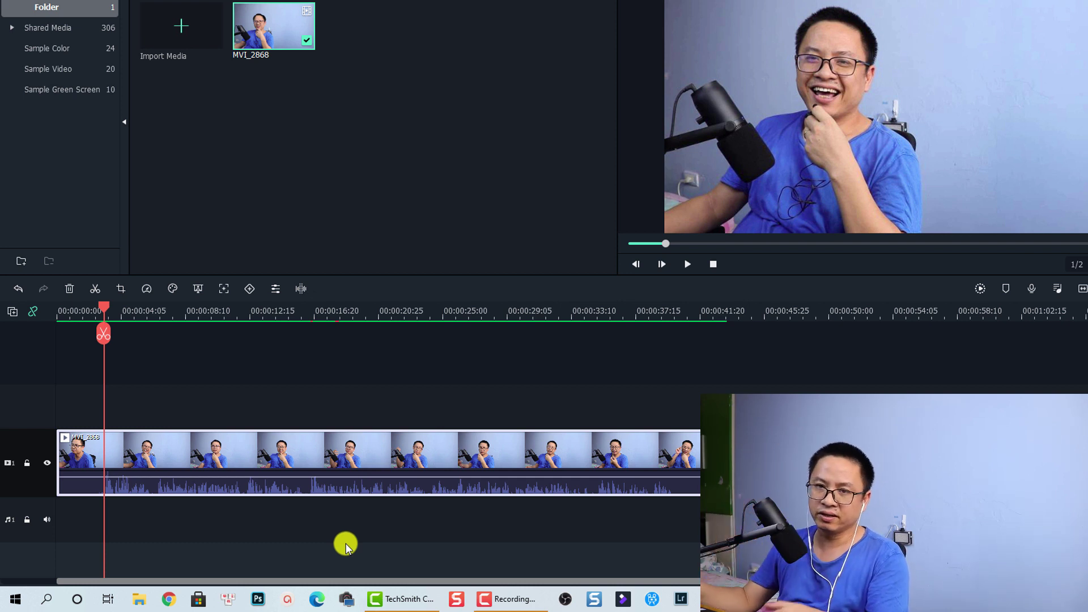
Detach MVI_2868's audio onto its own track, then select the audio and video clips
right_click(248, 450)
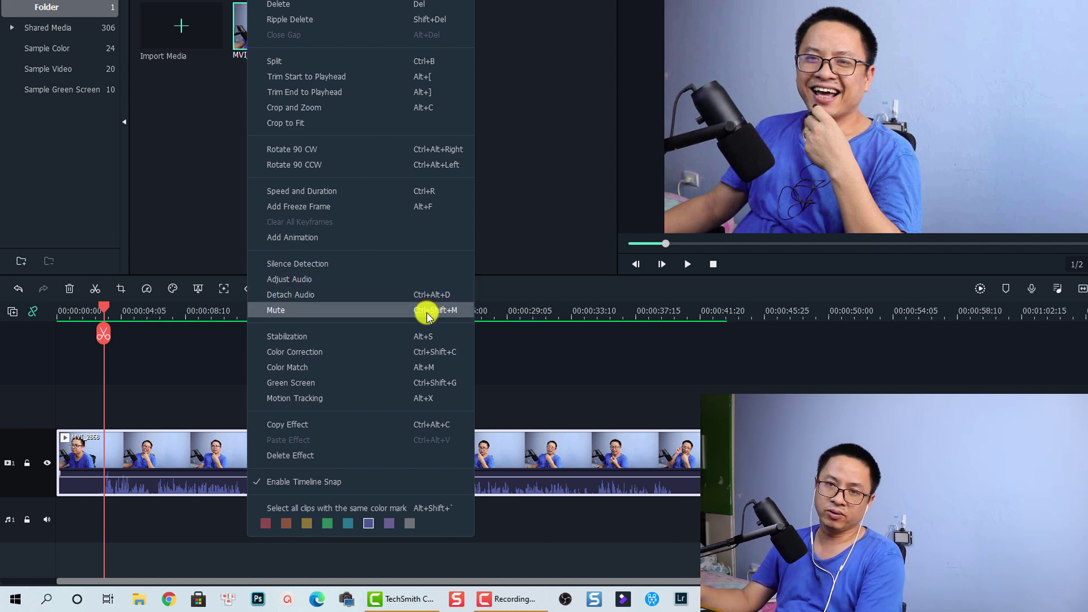
click(372, 301)
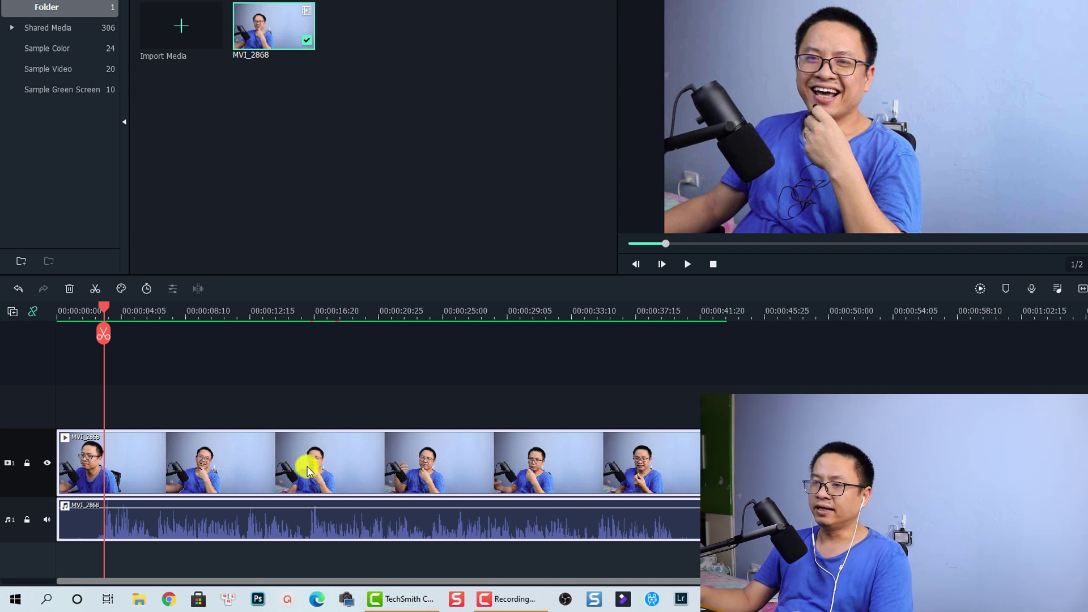
click(260, 517)
click(228, 464)
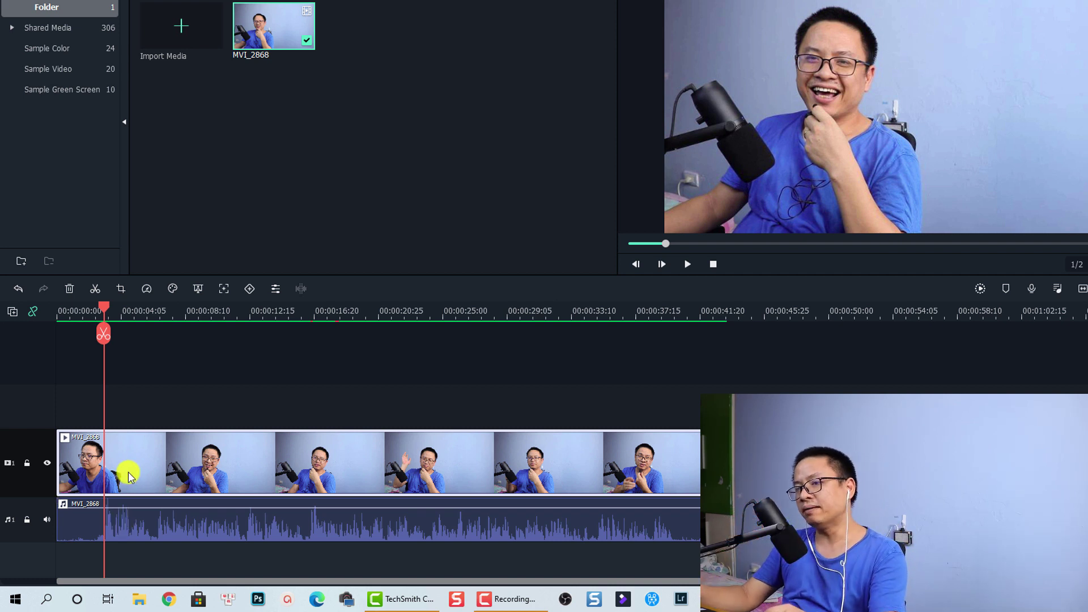
Move the video clip to track 2, then undo three times to rejoin its audio
drag(166, 472, 182, 403)
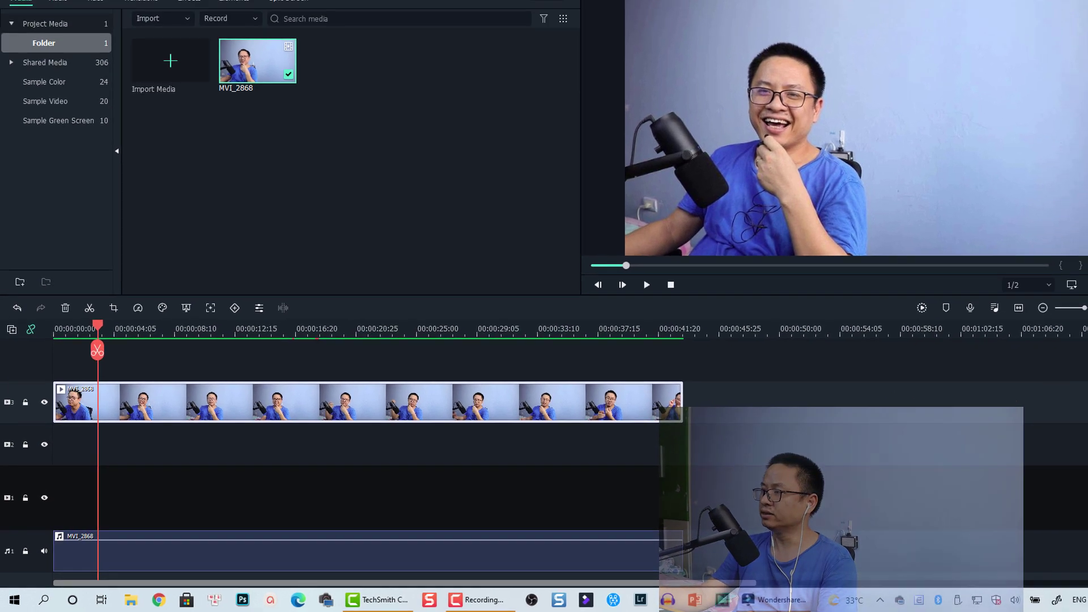
drag(1087, 356, 1087, 389)
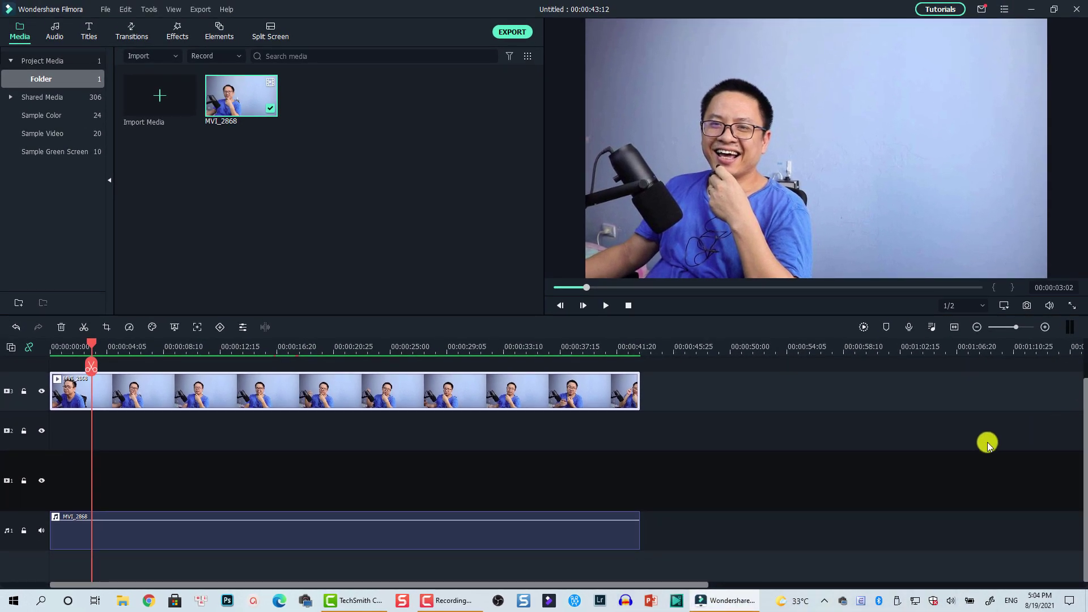
click(245, 539)
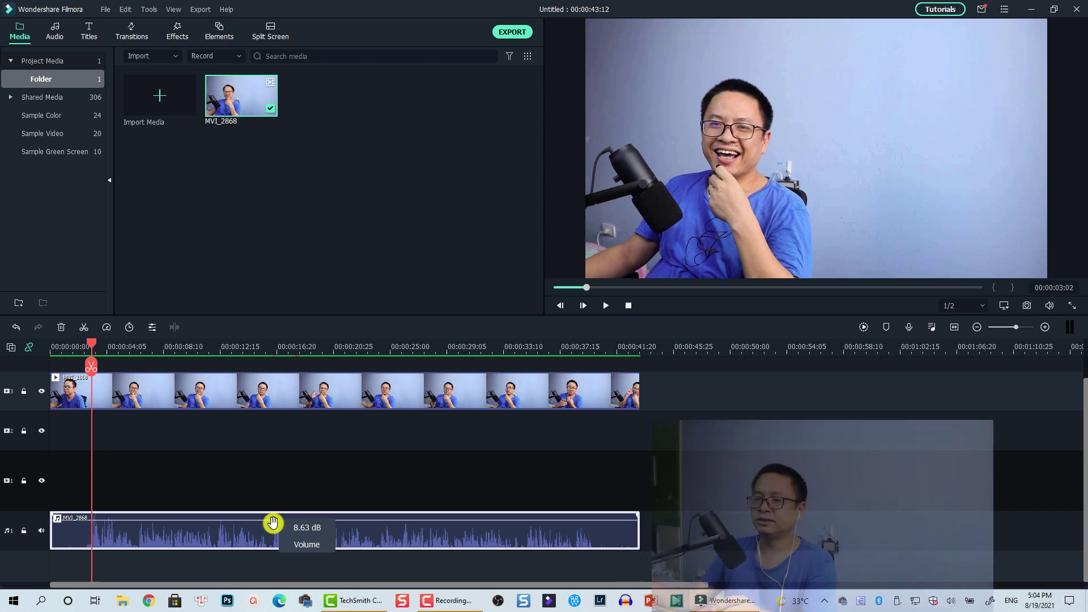
key(ctrl+z)
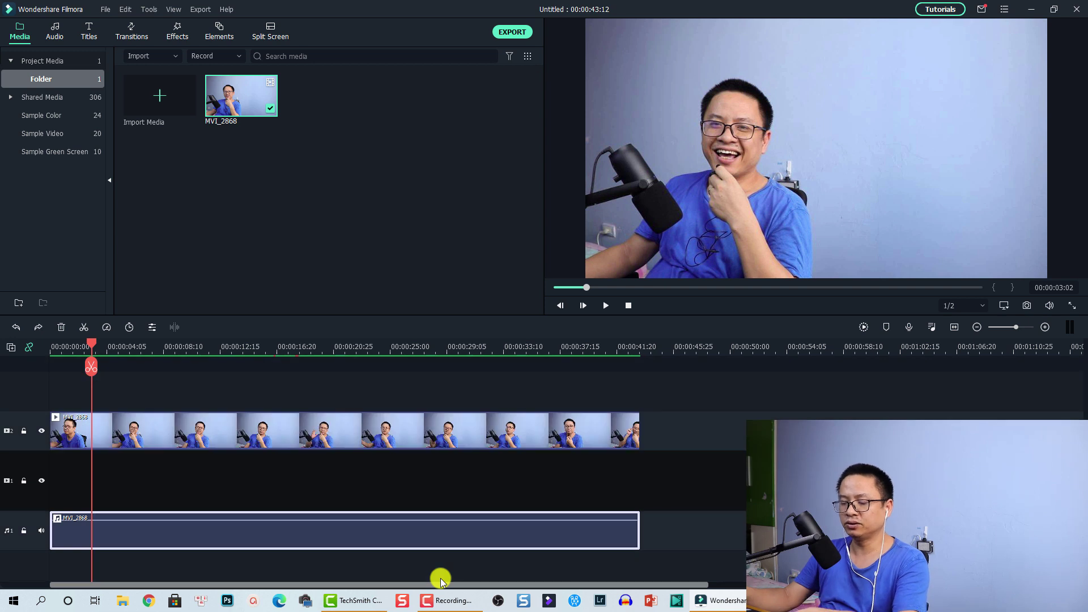
key(ctrl+z)
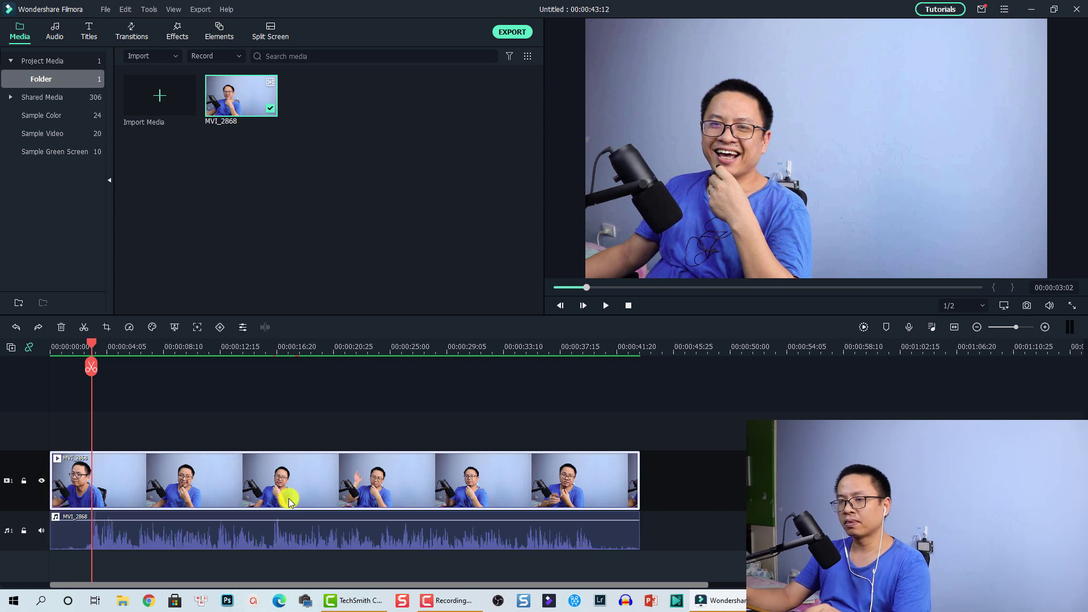
key(ctrl+z)
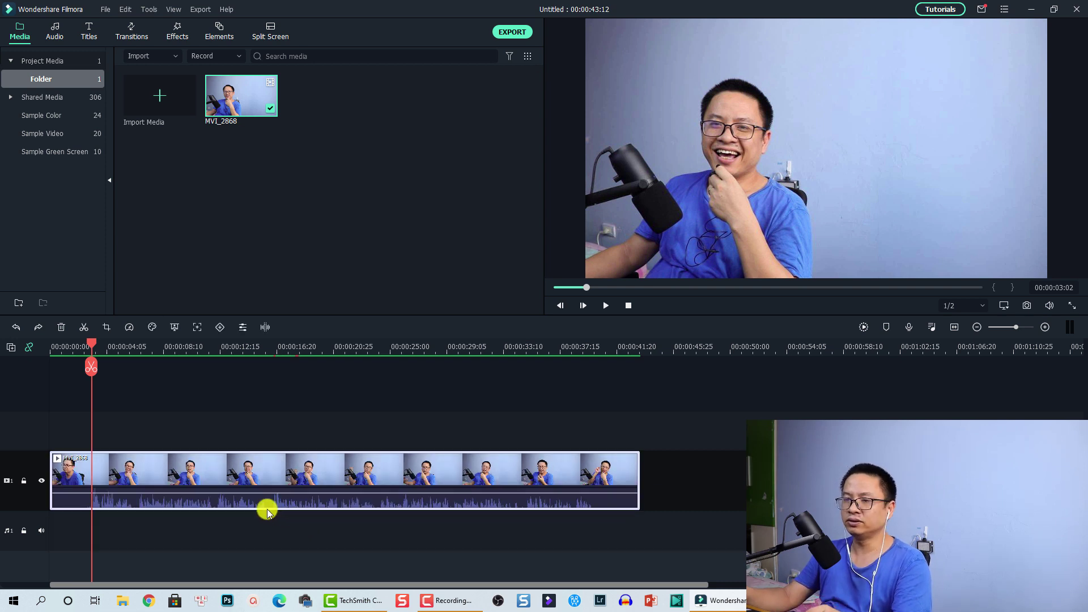
right_click(211, 469)
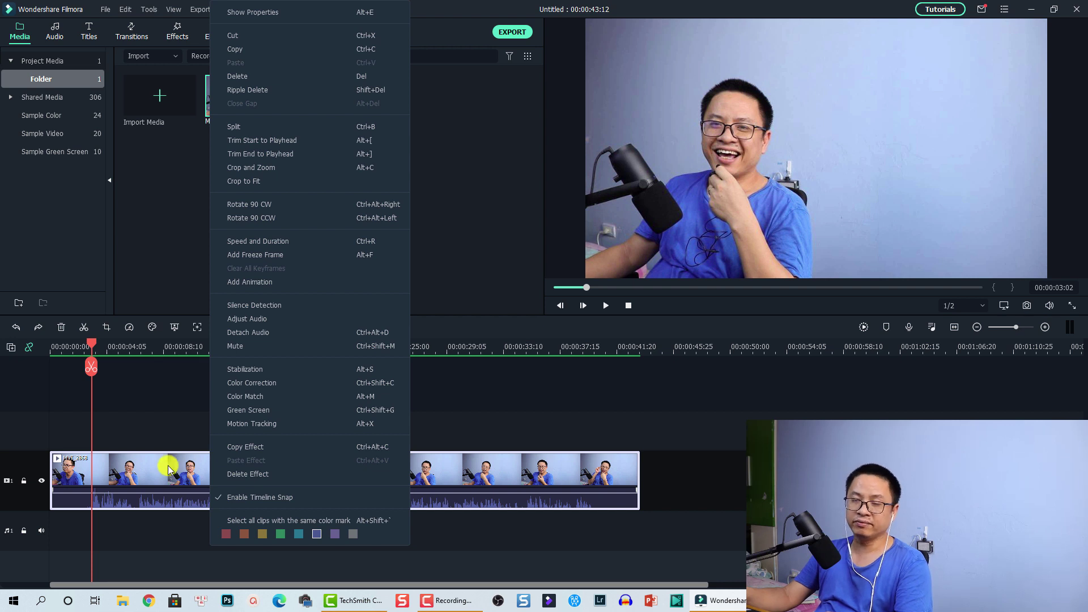
click(239, 352)
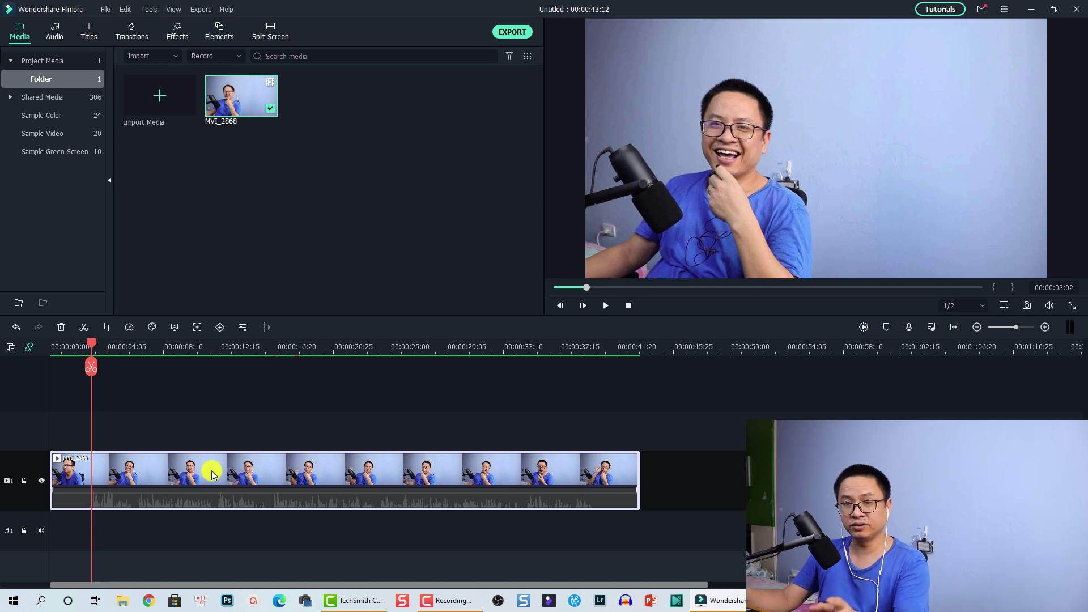
key(ctrl+z)
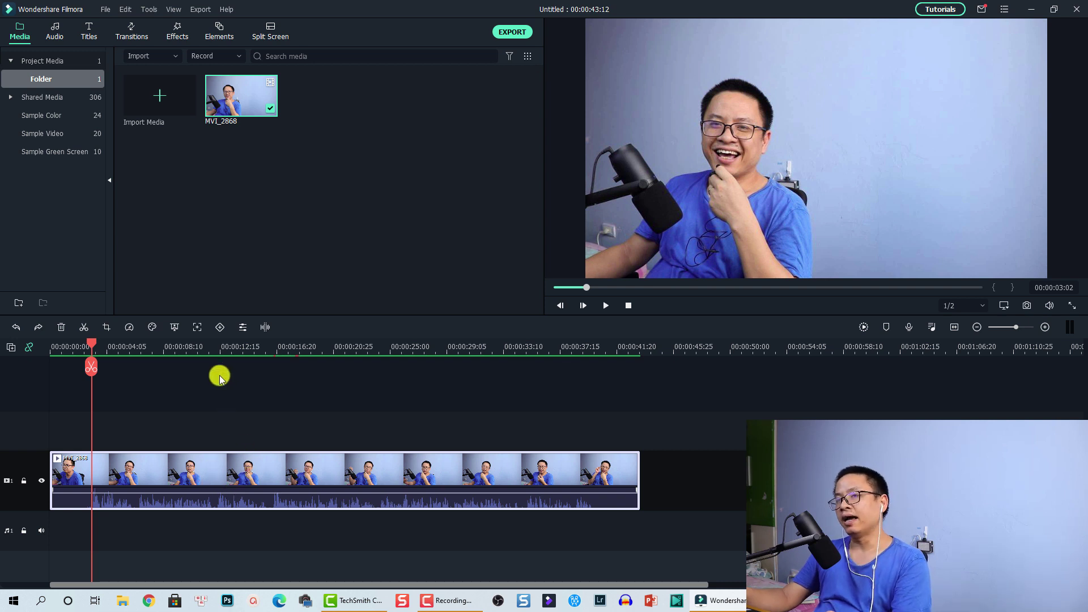
Set the MVI_2868 clip's volume to -∞ dB in its Audio settings and confirm
double_click(167, 482)
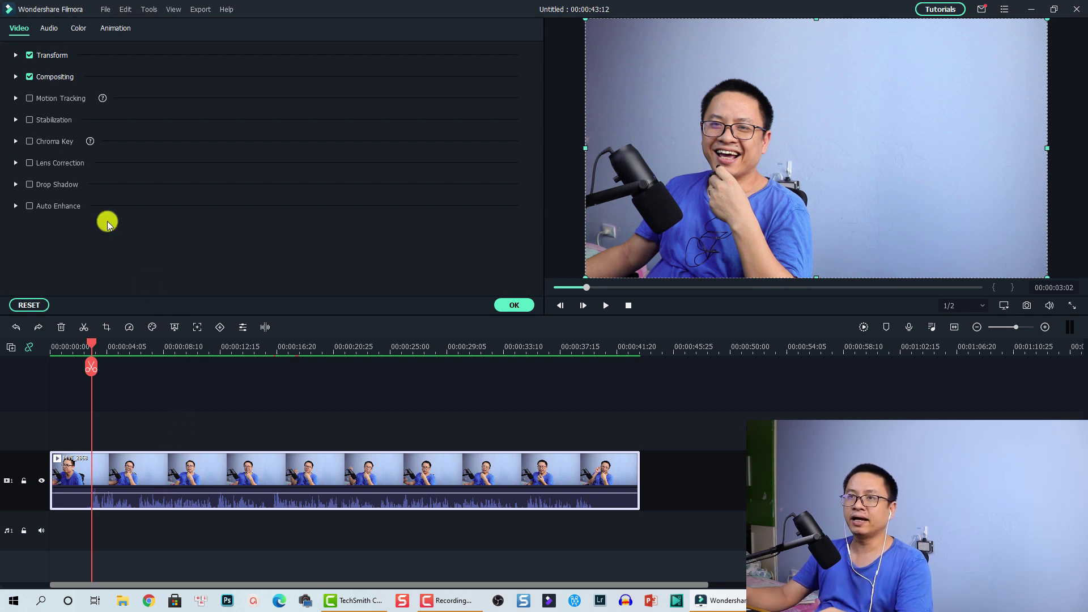
click(48, 30)
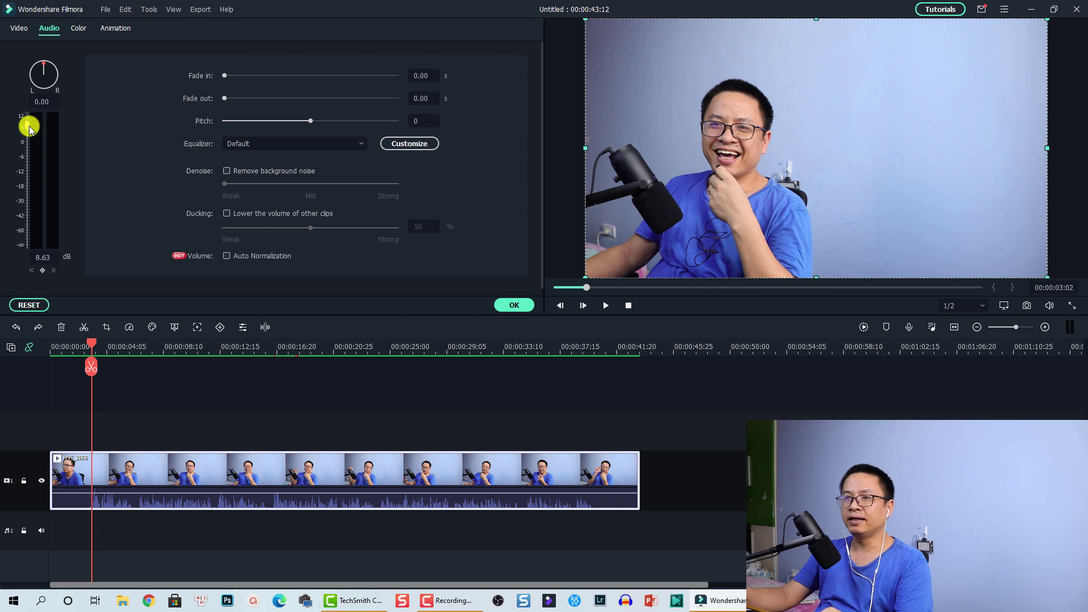
drag(30, 128, 32, 253)
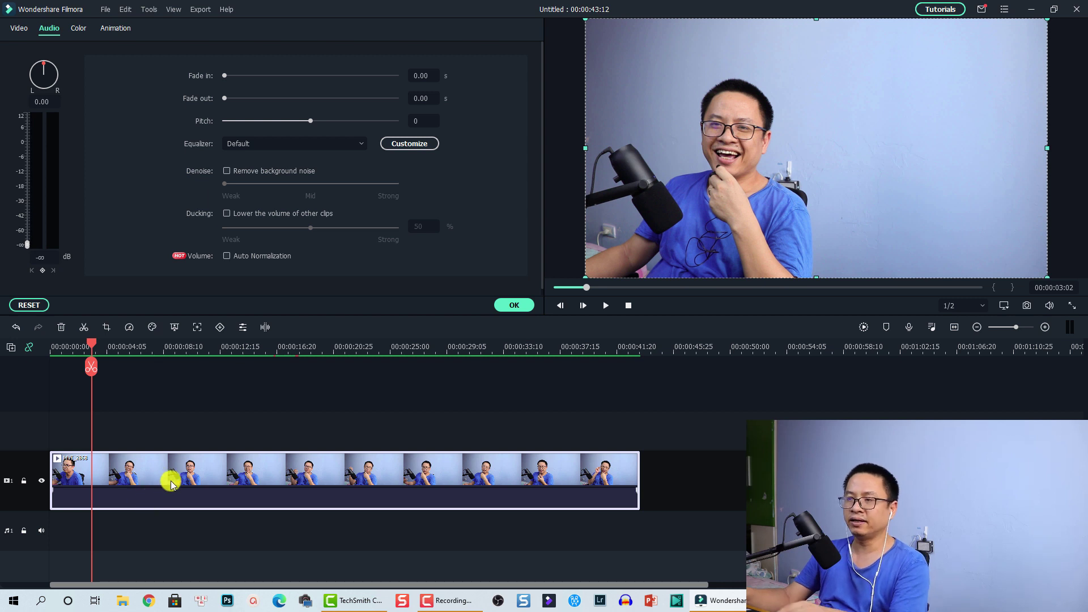
click(514, 305)
click(211, 413)
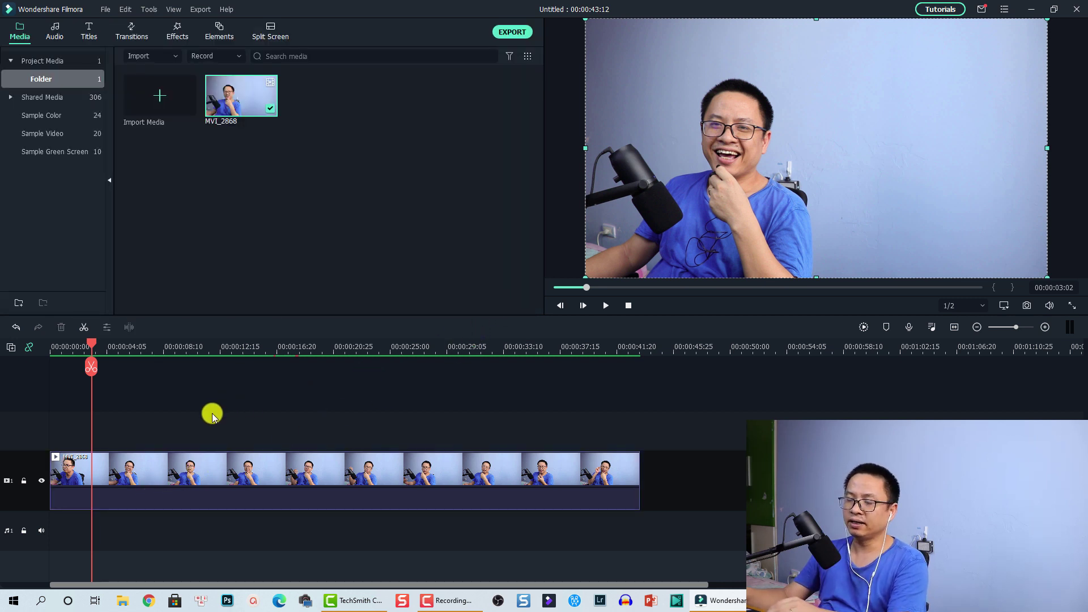
click(183, 478)
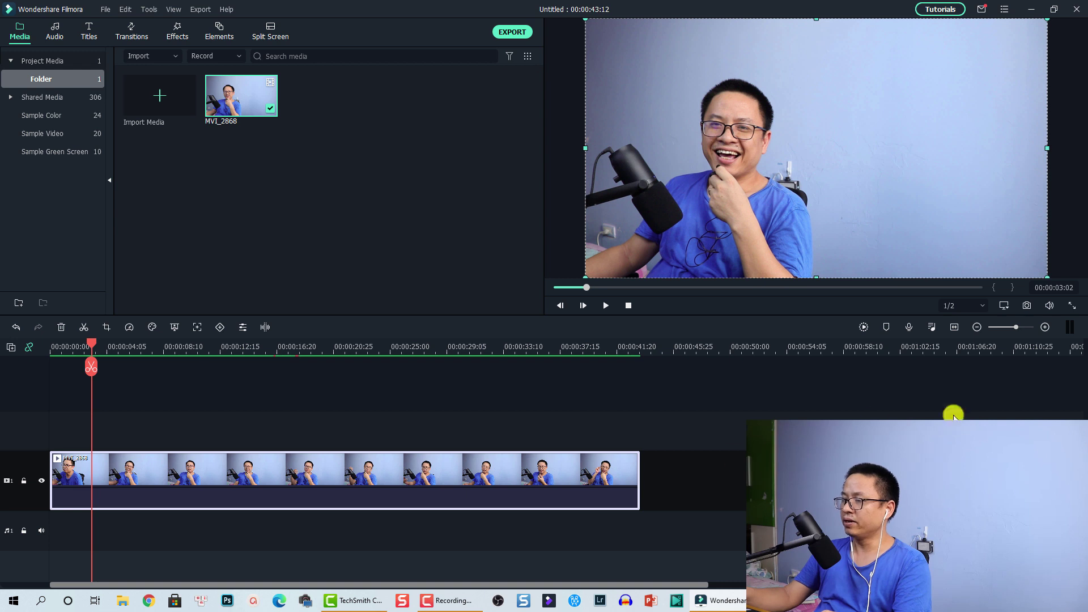
Pull the Video1 fader in the Audio Mixer down to -∞ dB and confirm
click(932, 327)
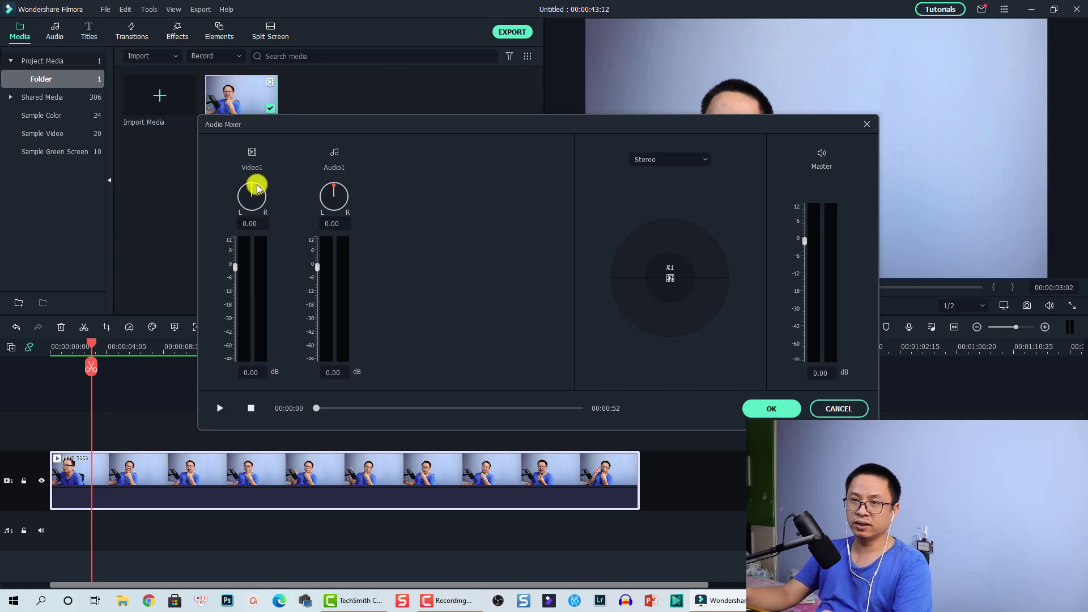
drag(235, 267, 235, 369)
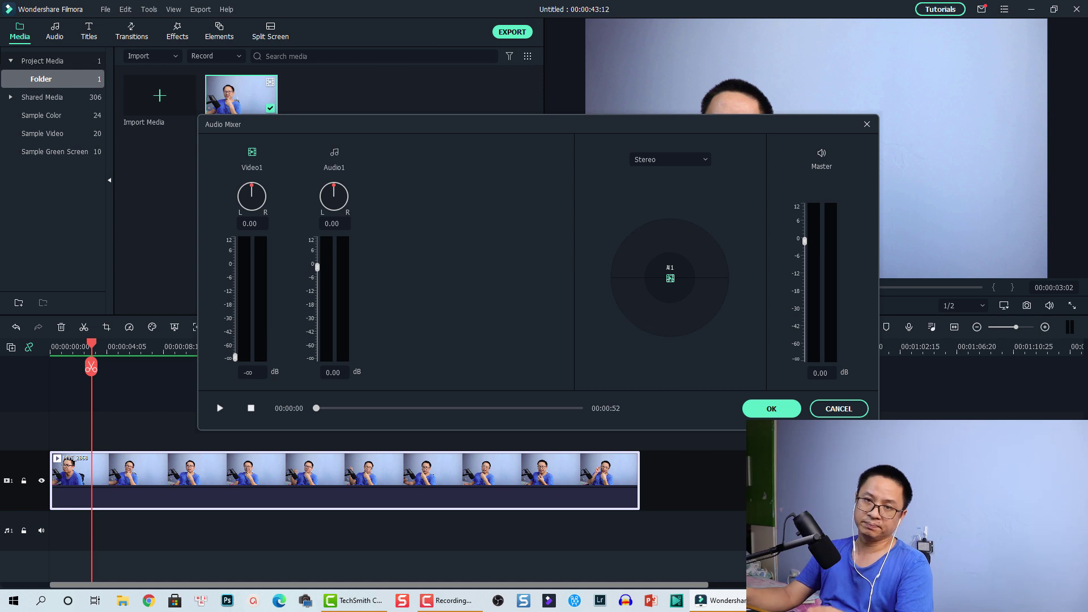
click(759, 412)
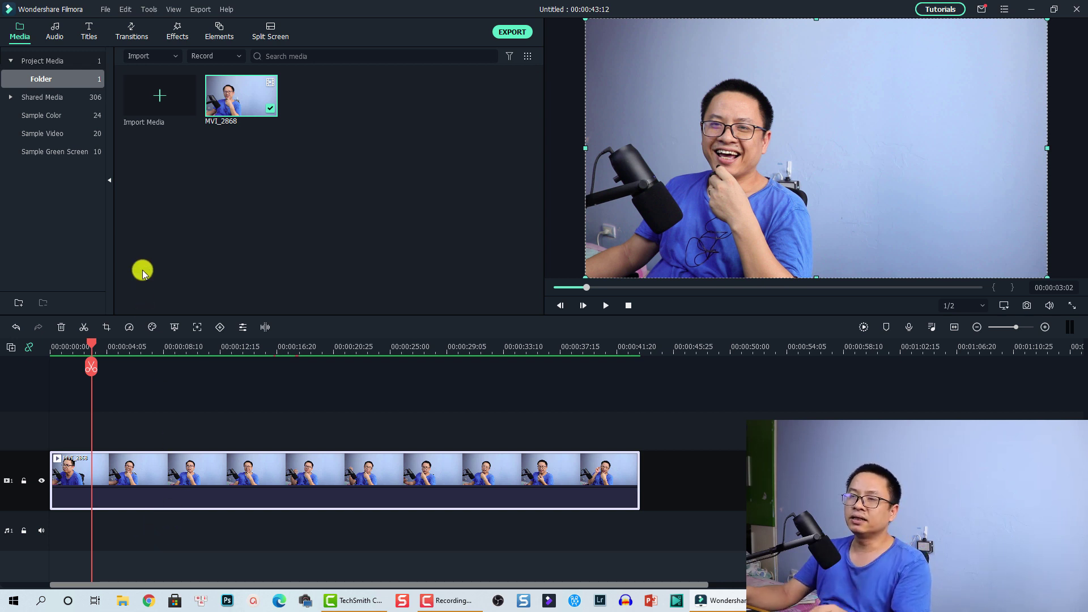
Place Liquid_Time from the My music library onto audio track 1
click(59, 31)
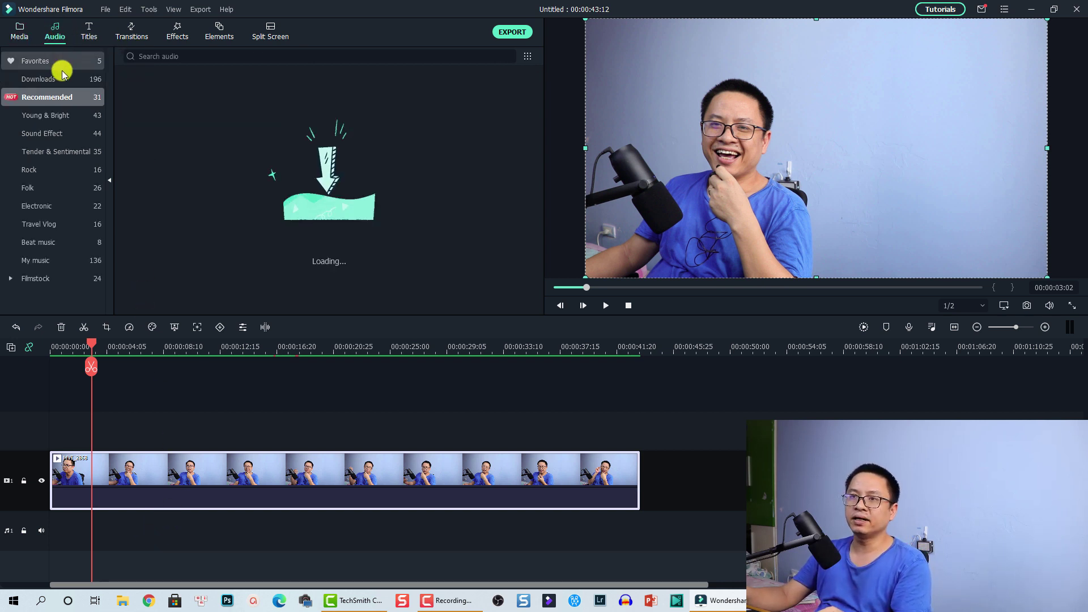
click(34, 262)
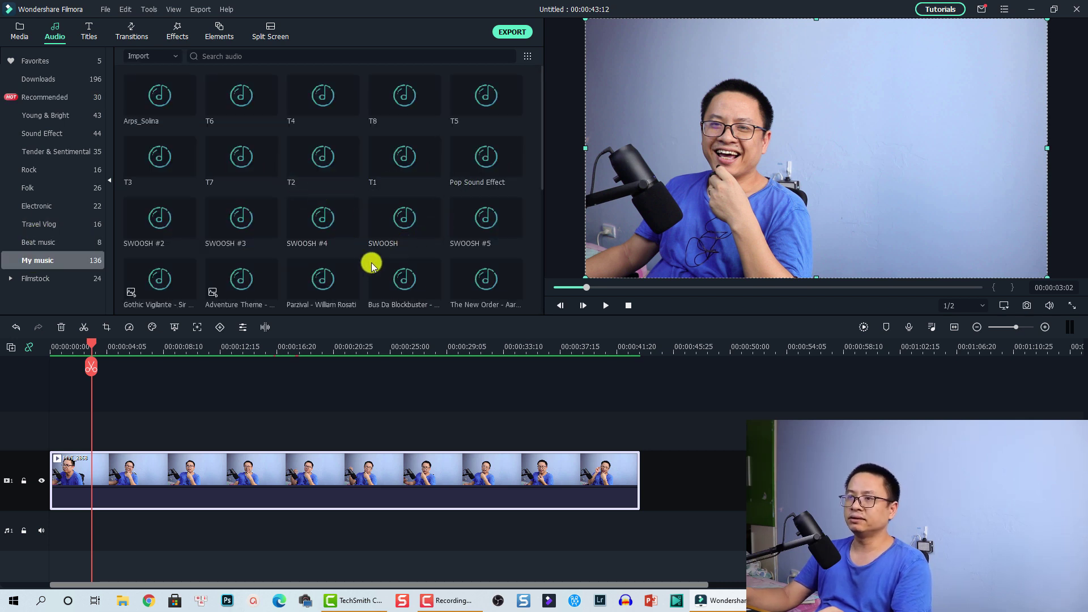
scroll(367, 264, down, 10)
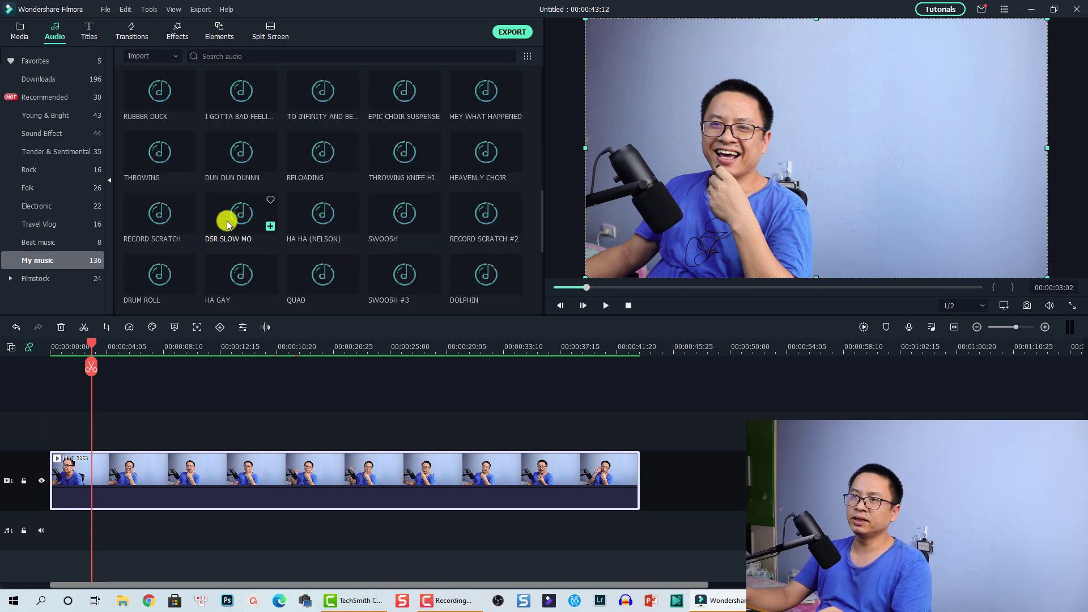
scroll(312, 250, down, 5)
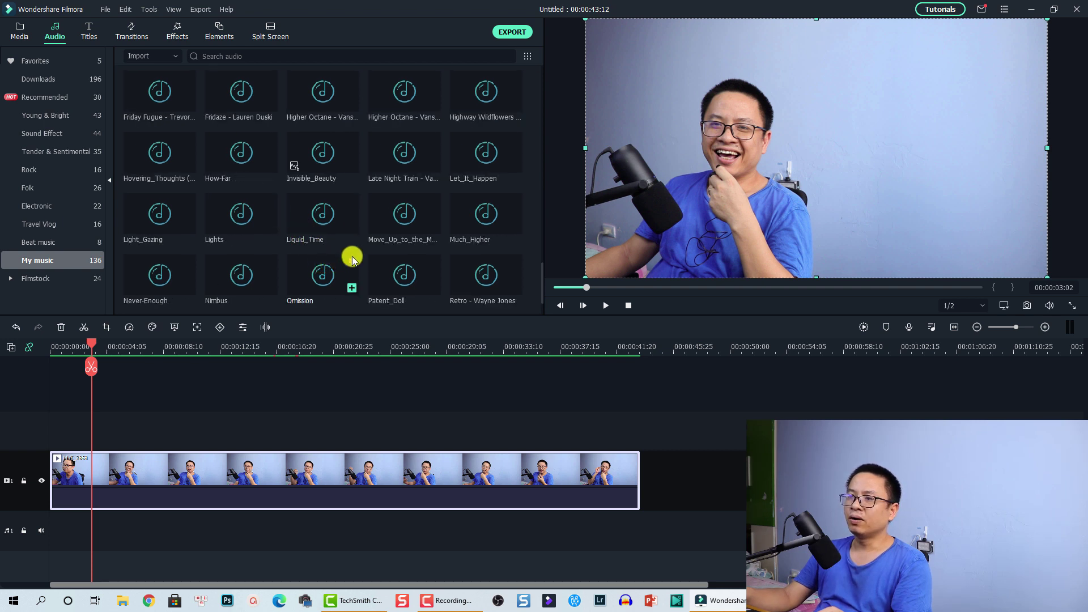
drag(311, 223, 138, 536)
drag(44, 538, 136, 530)
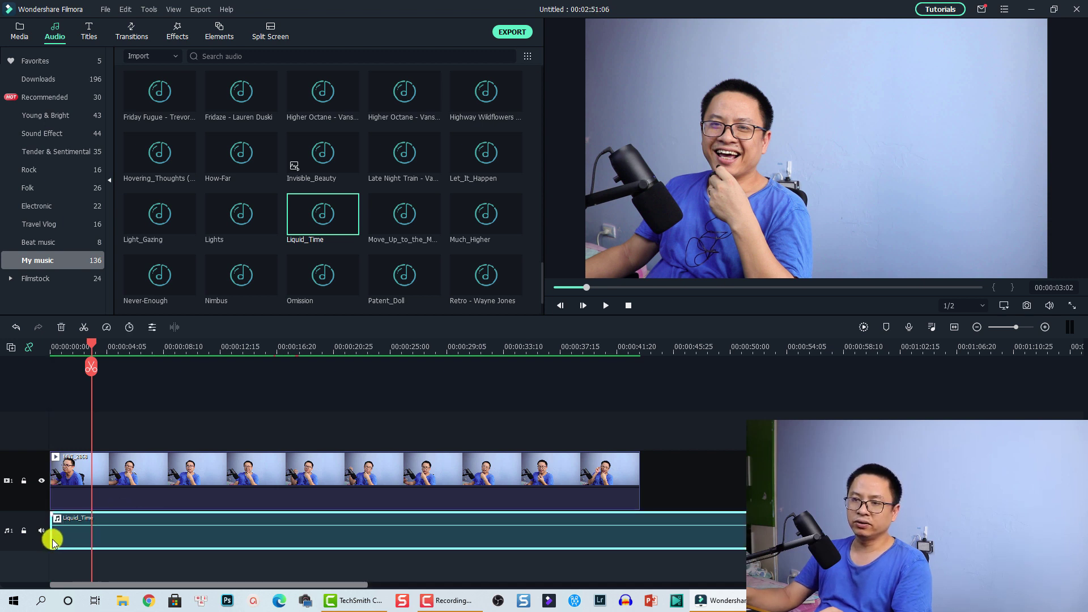